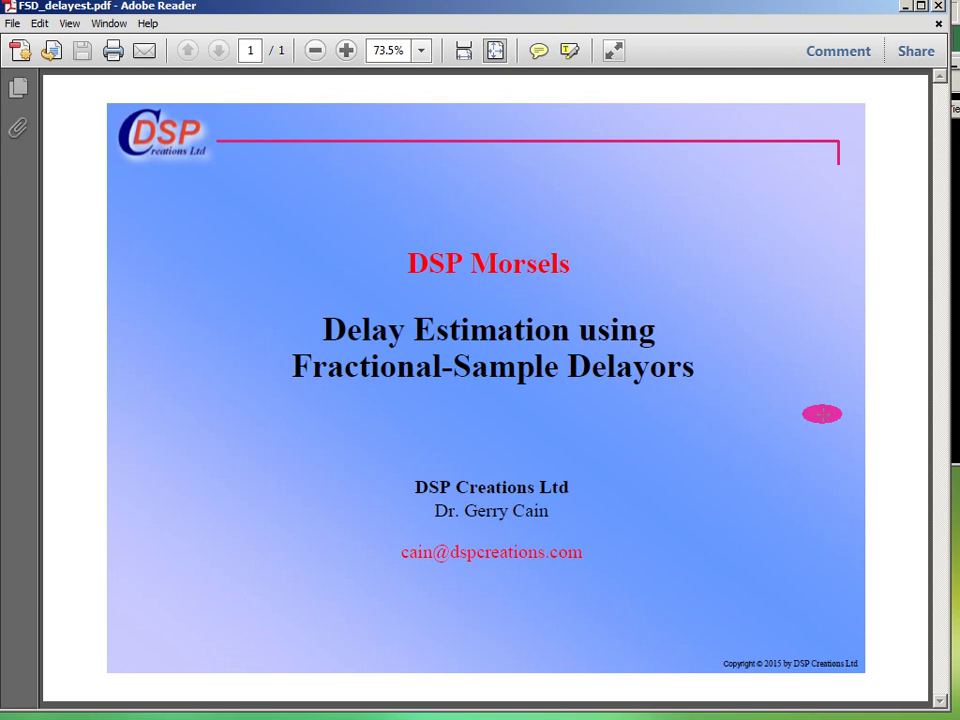
Minimize the Delay Estimation slide in Adobe Reader to reveal the running delayadap7 model
{"action": "left_click", "coordinate": [906, 10]}
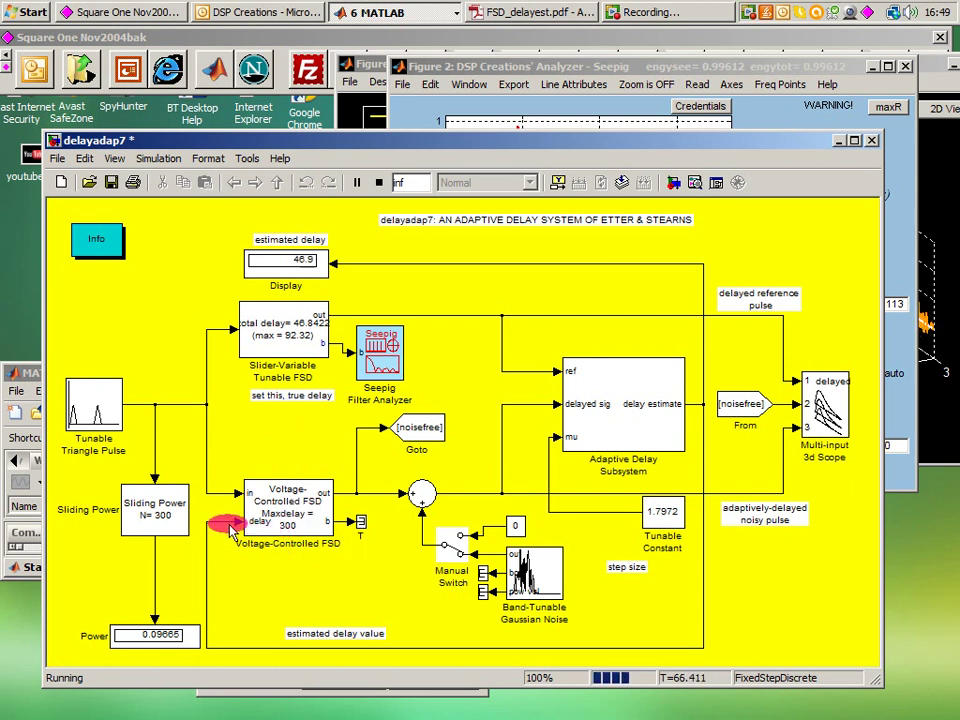
Bring up the context menu of the Voltage-Controlled FSD block in delayadap7
{"action": "right_click", "coordinate": [297, 527]}
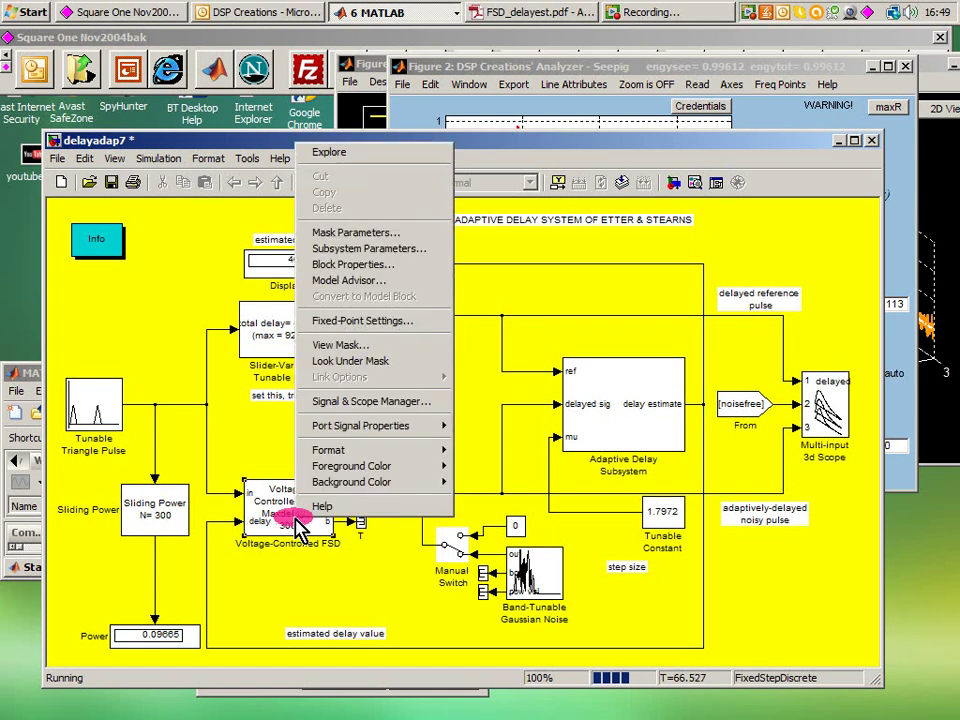
{"action": "left_click", "coordinate": [336, 366]}
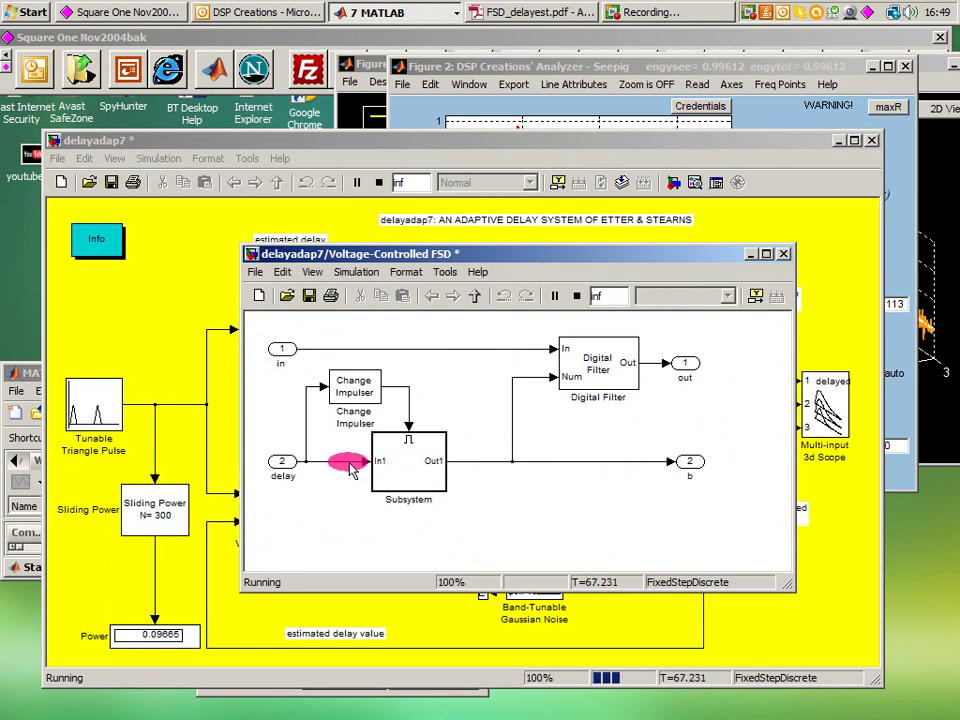
{"action": "left_click", "coordinate": [784, 255]}
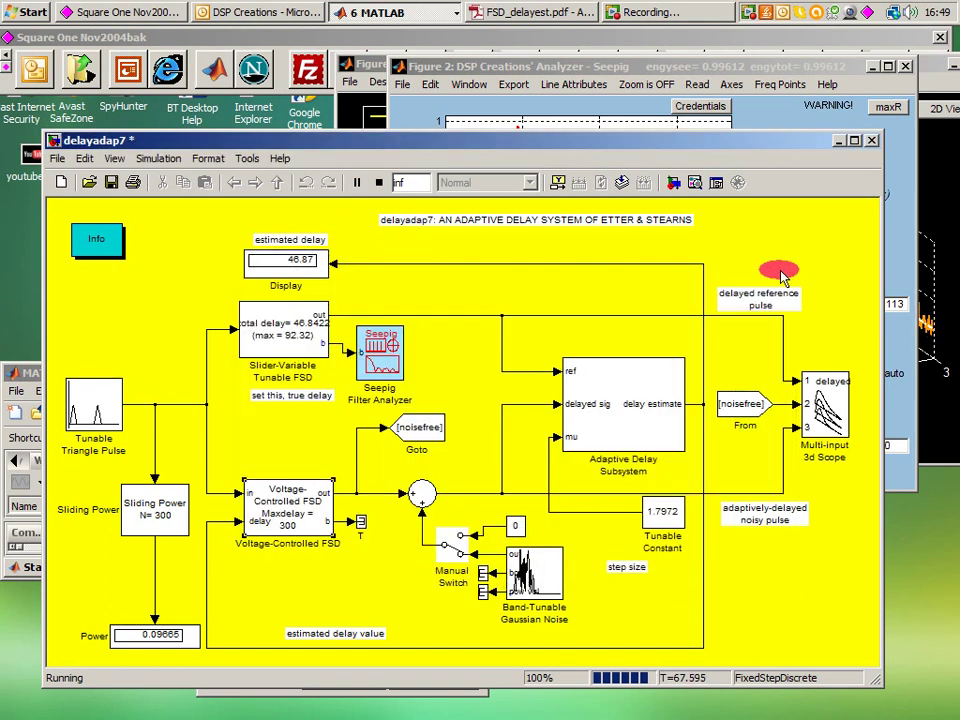
{"action": "double_click", "coordinate": [273, 348]}
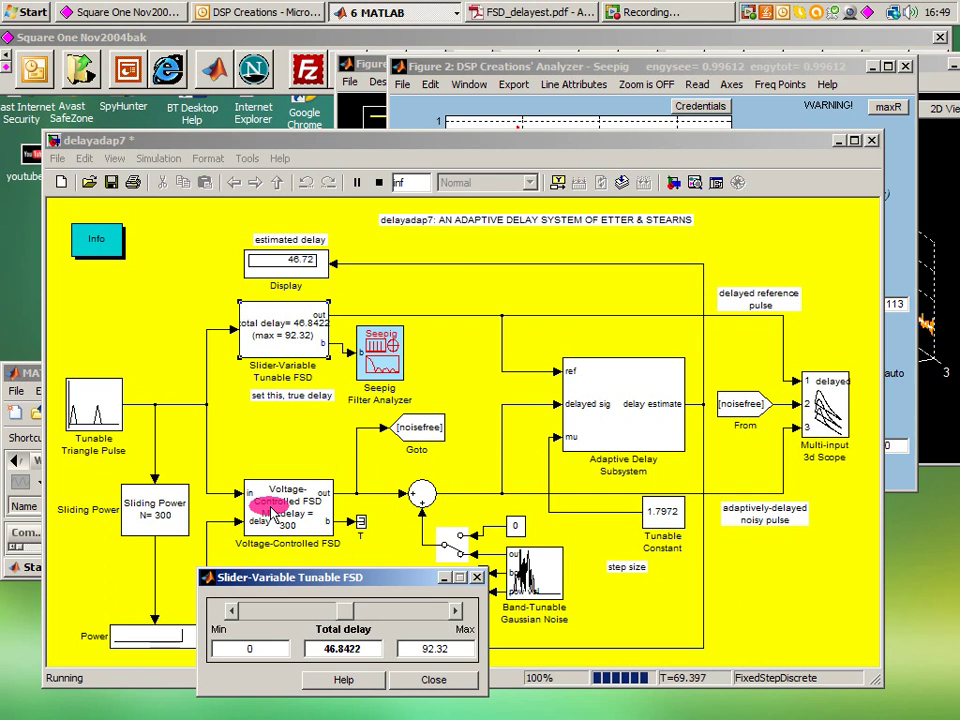
Drag the FSD total delay slider from 46.8422 down to 29.1058; the estimate follows to 29.13
{"action": "left_click_drag", "start_coordinate": [347, 618], "coordinate": [293, 350]}
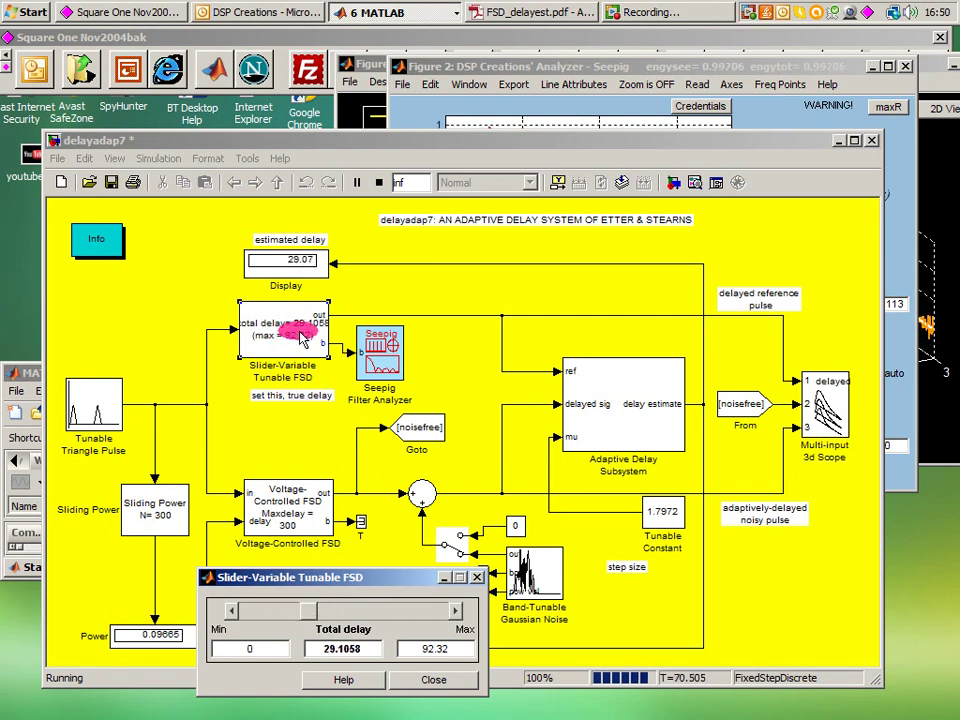
Bring the Seepig analyzer forward and step the total delay from 46.84 up to about 59.8
{"action": "left_click", "coordinate": [418, 110]}
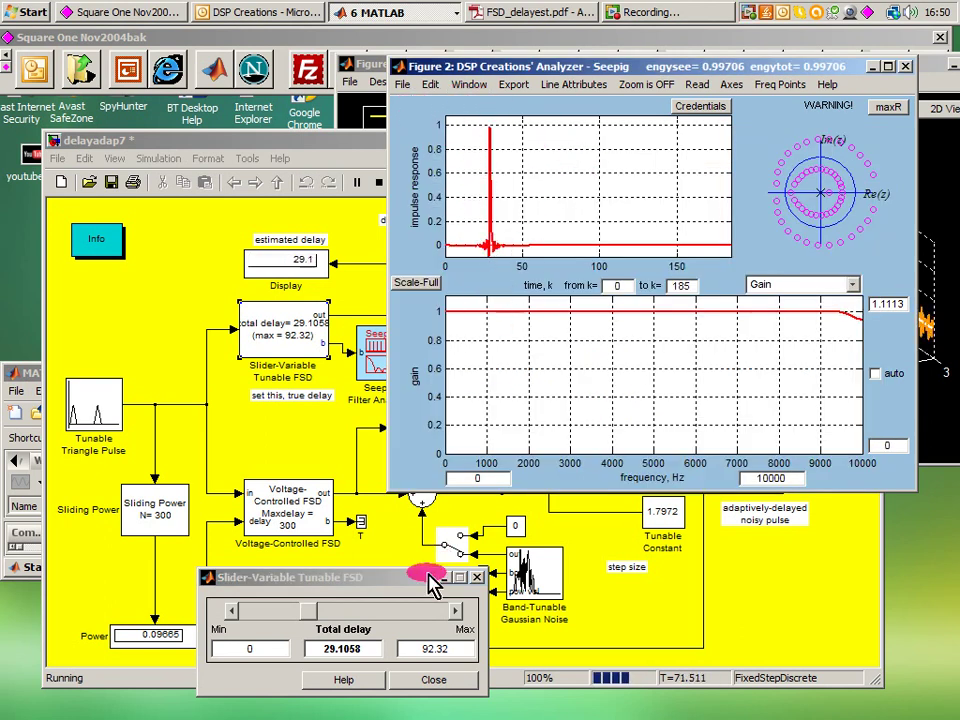
{"action": "left_click_drag", "start_coordinate": [321, 617], "coordinate": [347, 615]}
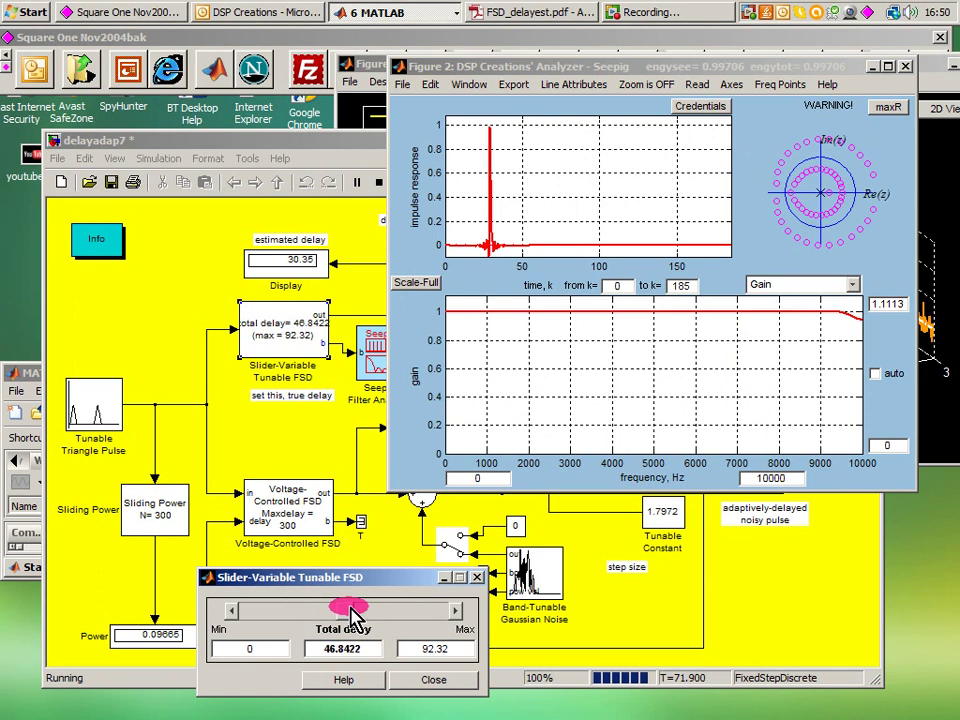
{"action": "left_click", "coordinate": [456, 611]}
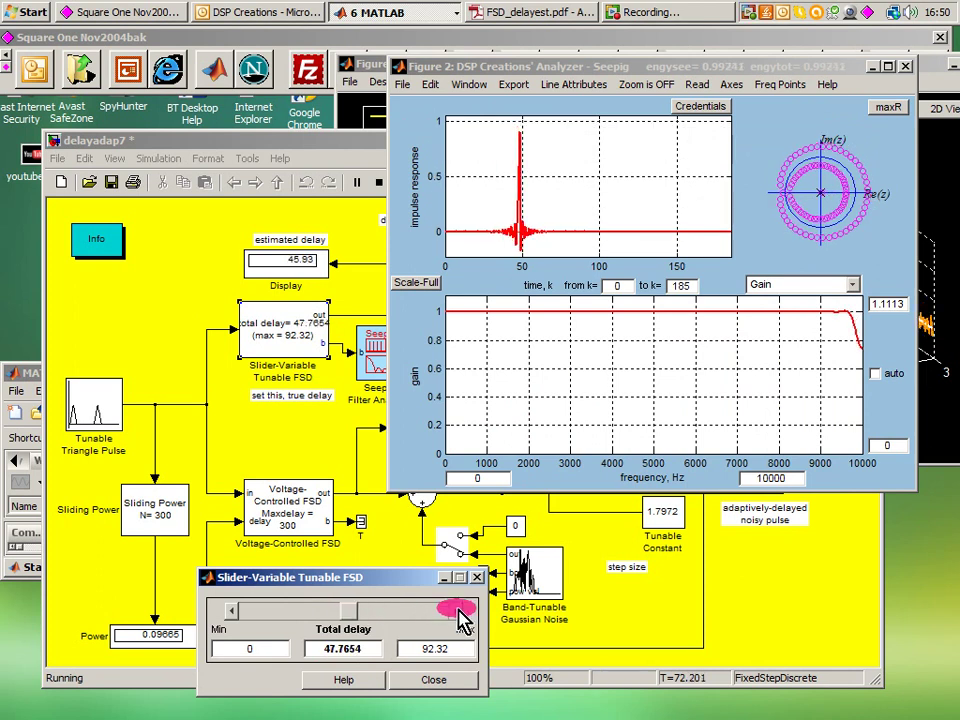
{"action": "double_click", "coordinate": [456, 611]}
{"action": "left_click", "coordinate": [457, 611]}
{"action": "left_click", "coordinate": [457, 611]}
{"action": "double_click", "coordinate": [457, 611]}
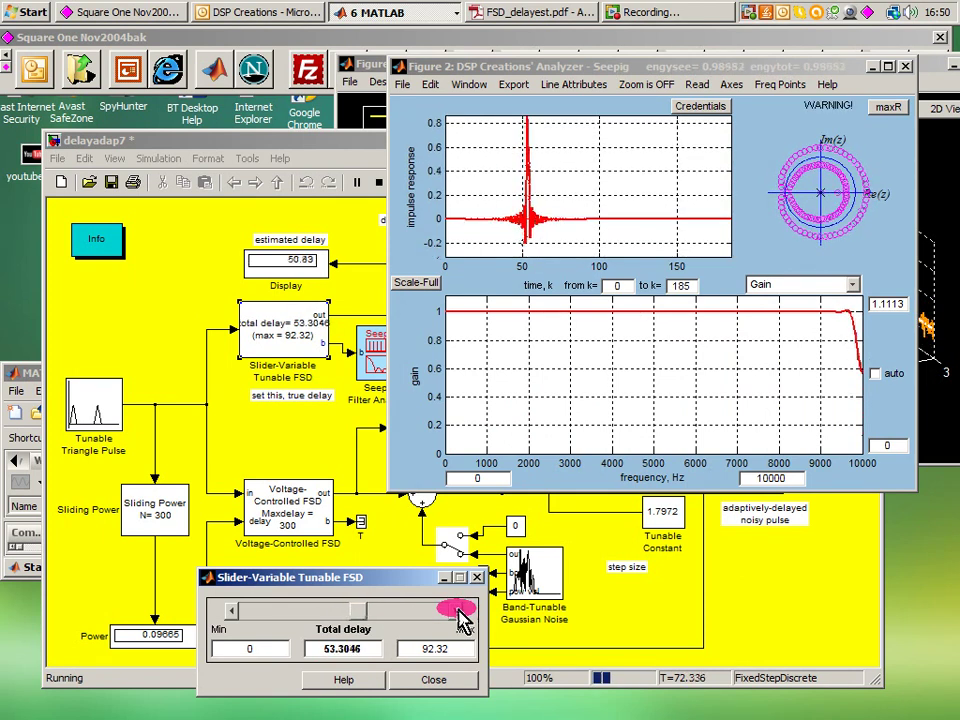
{"action": "left_click", "coordinate": [458, 611]}
{"action": "double_click", "coordinate": [458, 611]}
{"action": "left_click", "coordinate": [458, 611]}
{"action": "double_click", "coordinate": [458, 611]}
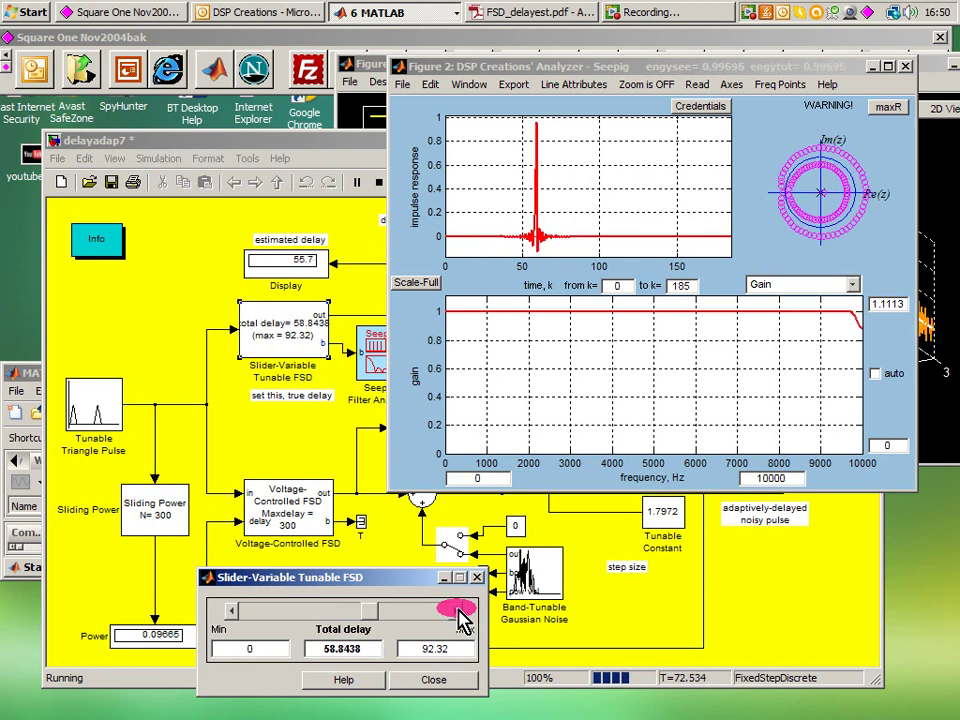
{"action": "left_click", "coordinate": [458, 611]}
Push the total delay up to 68.999, pull it back to 57.678, then open the response-type dropdown
{"action": "double_click", "coordinate": [458, 611]}
{"action": "left_click", "coordinate": [458, 611]}
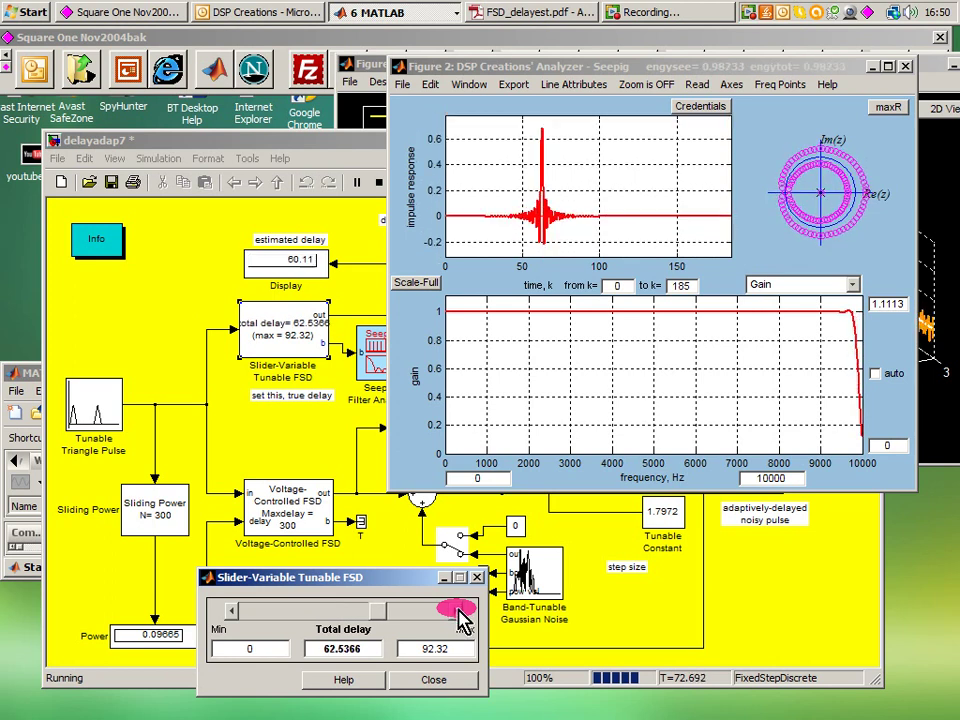
{"action": "left_click", "coordinate": [459, 611]}
{"action": "double_click", "coordinate": [459, 611]}
{"action": "left_click", "coordinate": [459, 611]}
{"action": "left_click", "coordinate": [459, 611]}
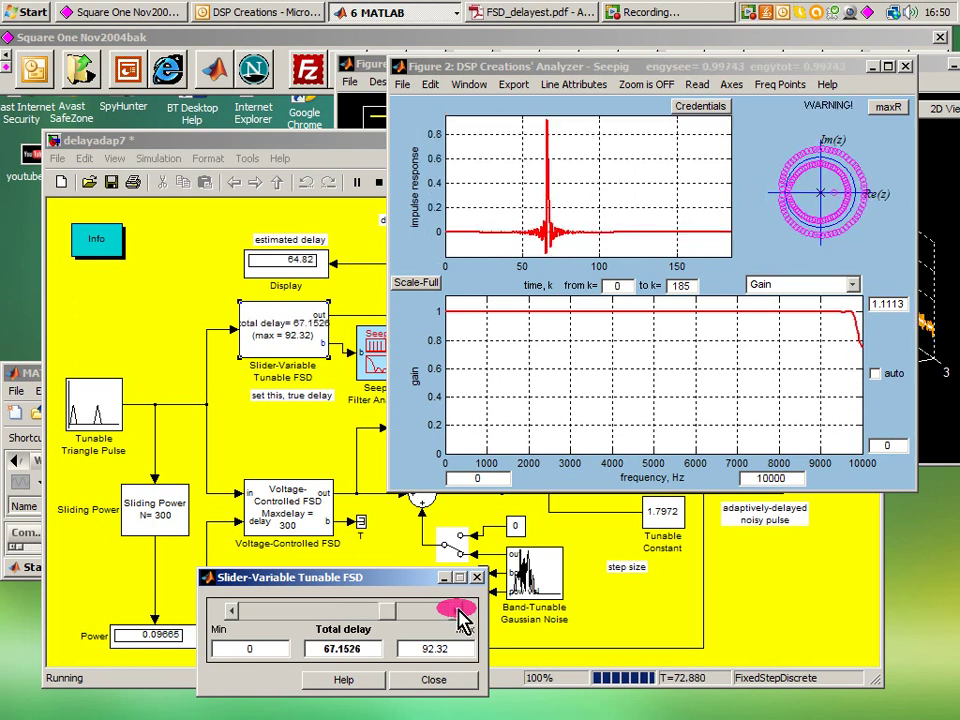
{"action": "left_click", "coordinate": [459, 611]}
{"action": "left_click", "coordinate": [459, 611]}
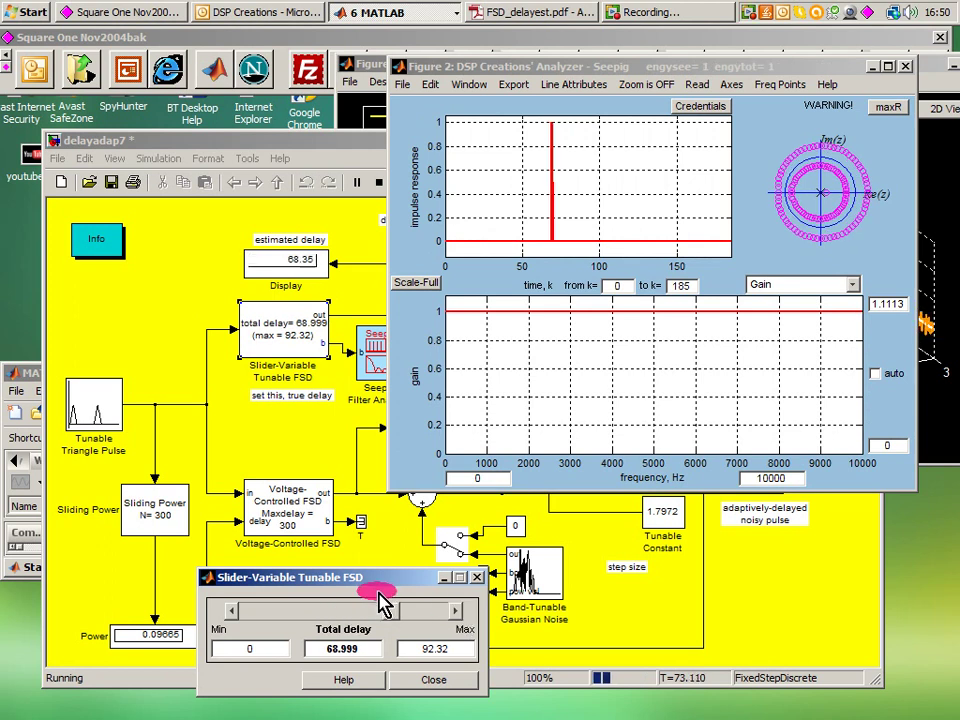
{"action": "left_click_drag", "start_coordinate": [395, 620], "coordinate": [386, 643]}
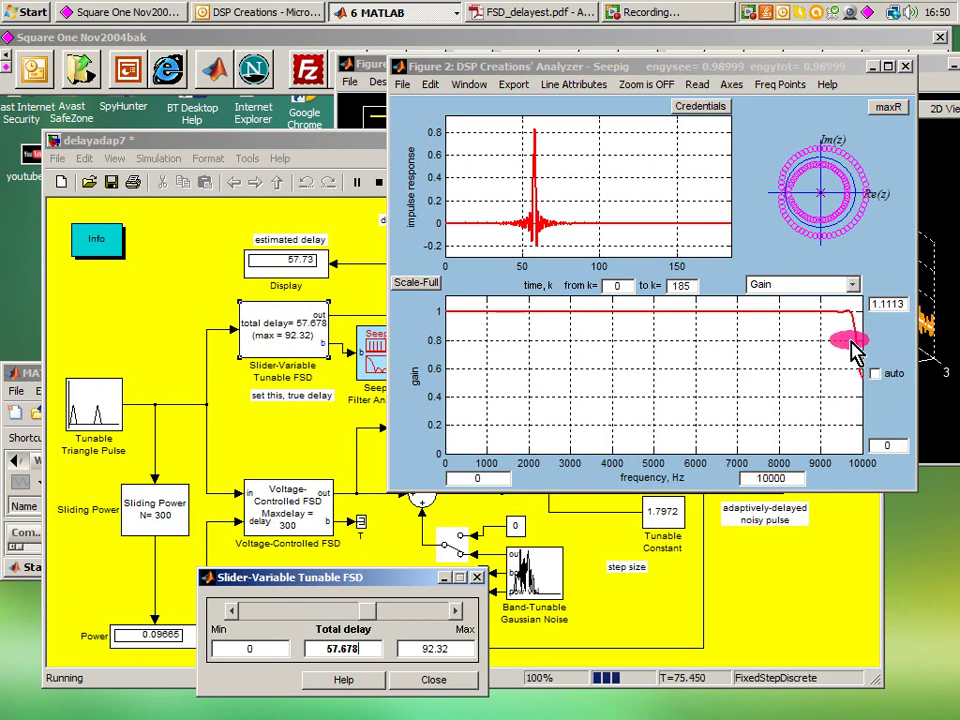
{"action": "left_click", "coordinate": [852, 286]}
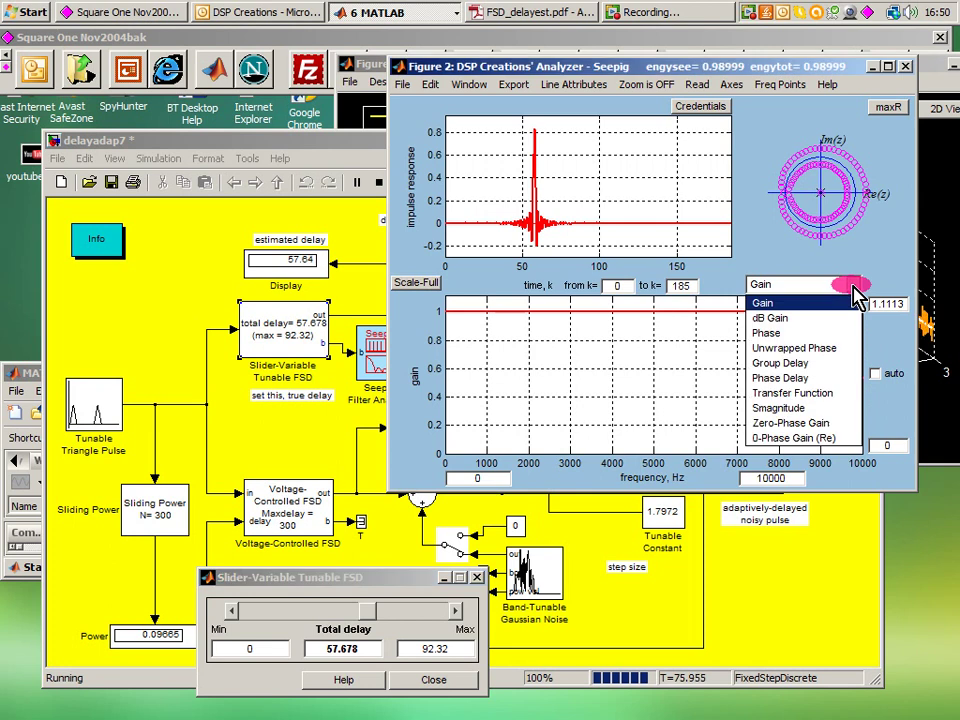
Switch the analyzer's lower plot to group delay and set the total delay to 54.1186
{"action": "left_click", "coordinate": [806, 368]}
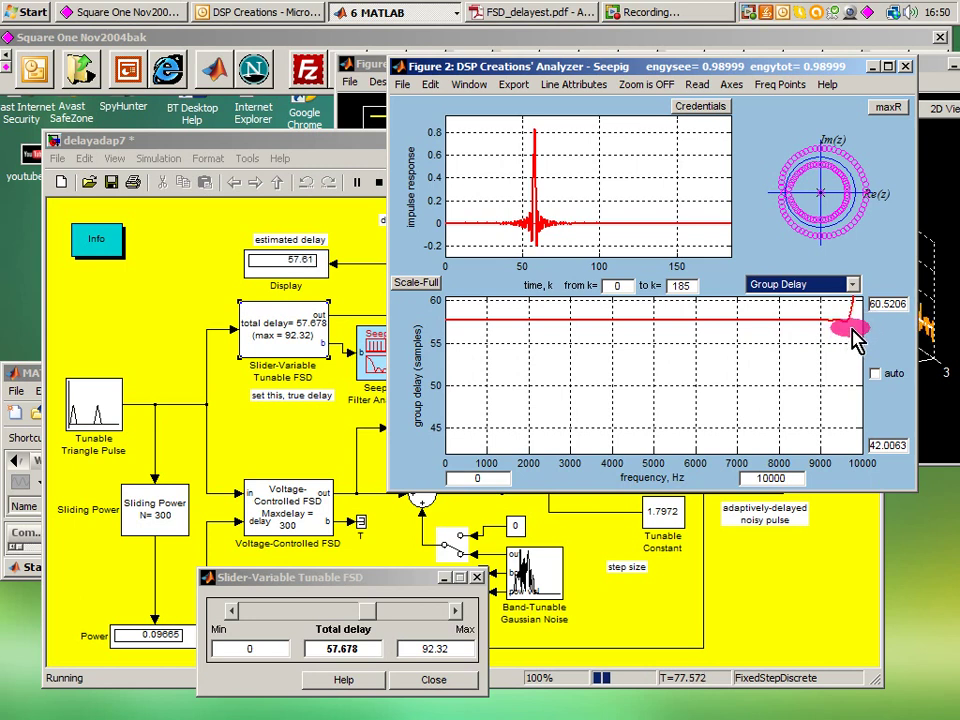
{"action": "left_click", "coordinate": [362, 622]}
{"action": "left_click_drag", "start_coordinate": [362, 622], "coordinate": [354, 616]}
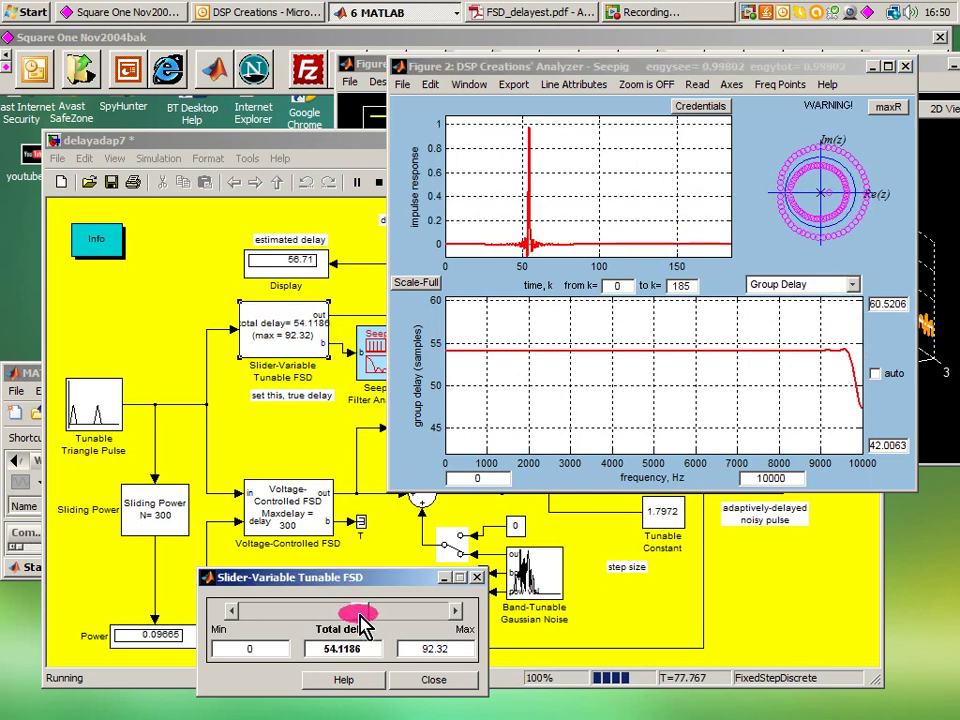
Step the true delay down increment by increment from 54.1186 to 46.733
{"action": "left_click", "coordinate": [232, 618]}
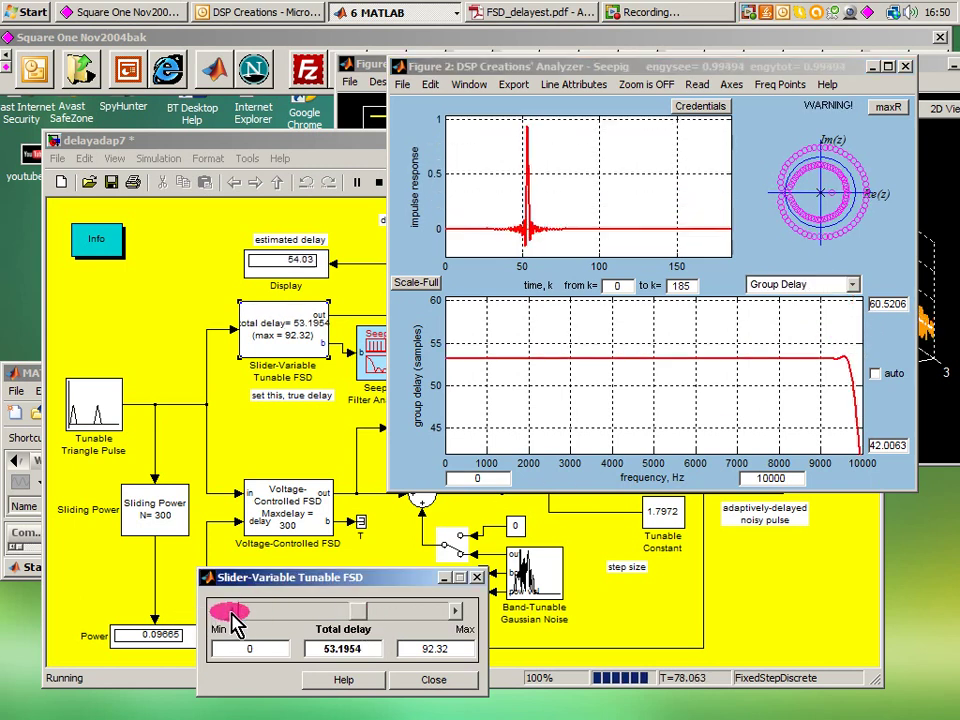
{"action": "left_click", "coordinate": [232, 618]}
{"action": "left_click", "coordinate": [232, 618]}
{"action": "left_click", "coordinate": [232, 618]}
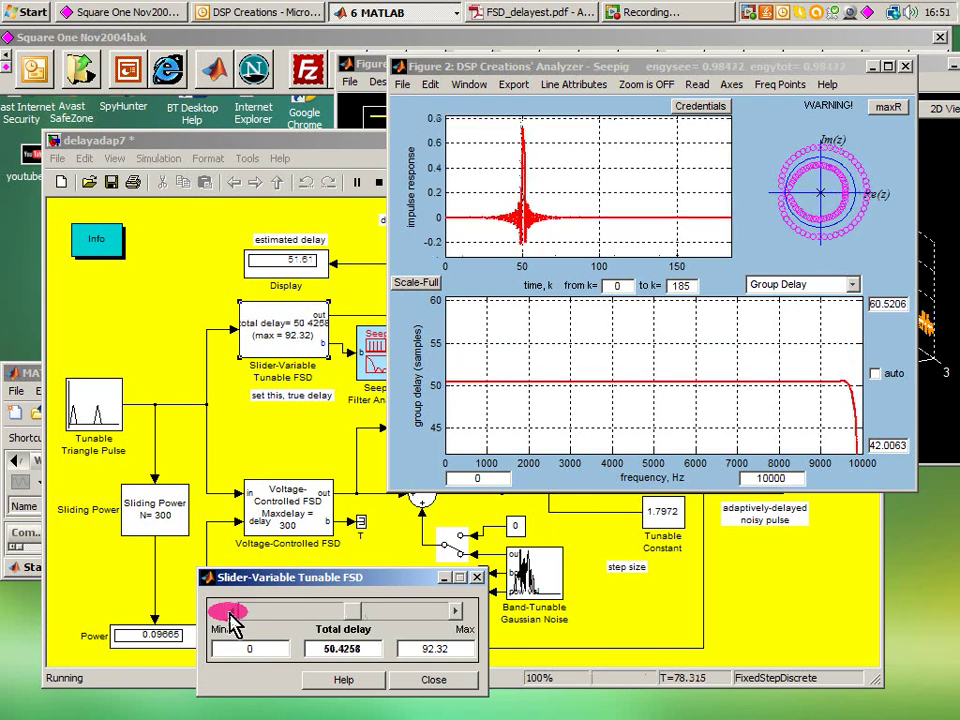
{"action": "left_click", "coordinate": [232, 618]}
{"action": "left_click", "coordinate": [232, 618]}
{"action": "left_click", "coordinate": [232, 618]}
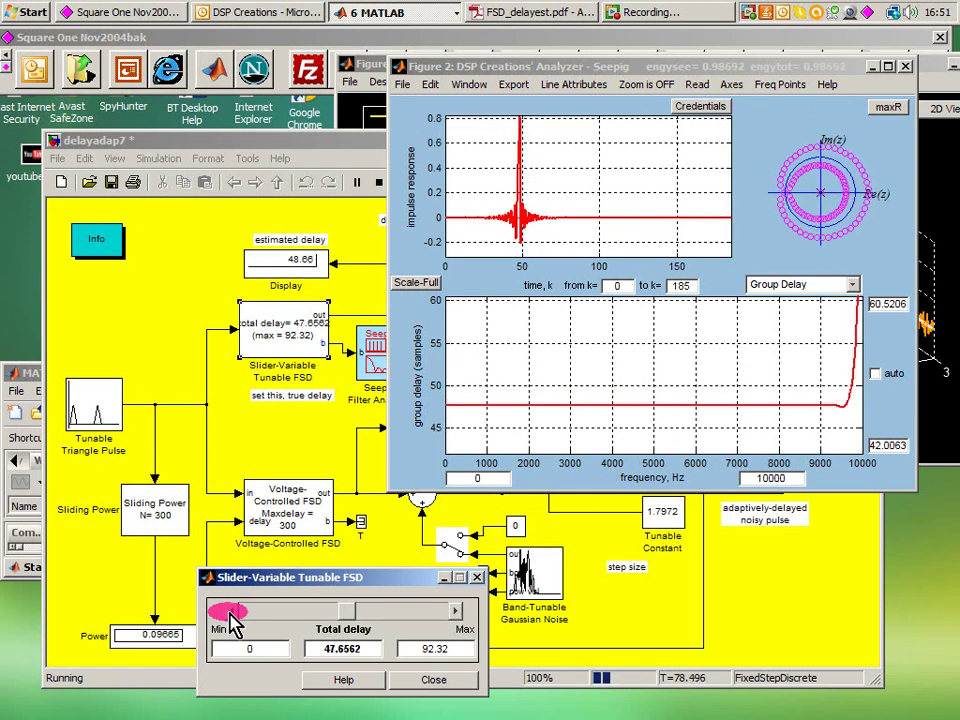
{"action": "left_click", "coordinate": [232, 618]}
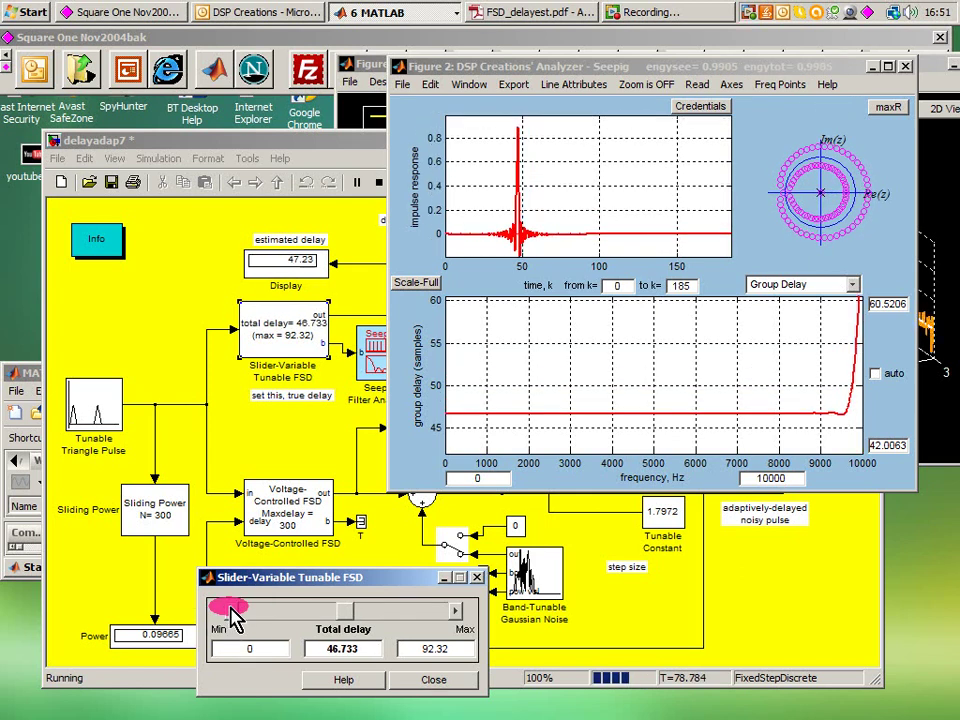
Raise the true delay to 48.5794 and flip the noise-path Manual Switch in delayadap7
{"action": "left_click", "coordinate": [455, 611]}
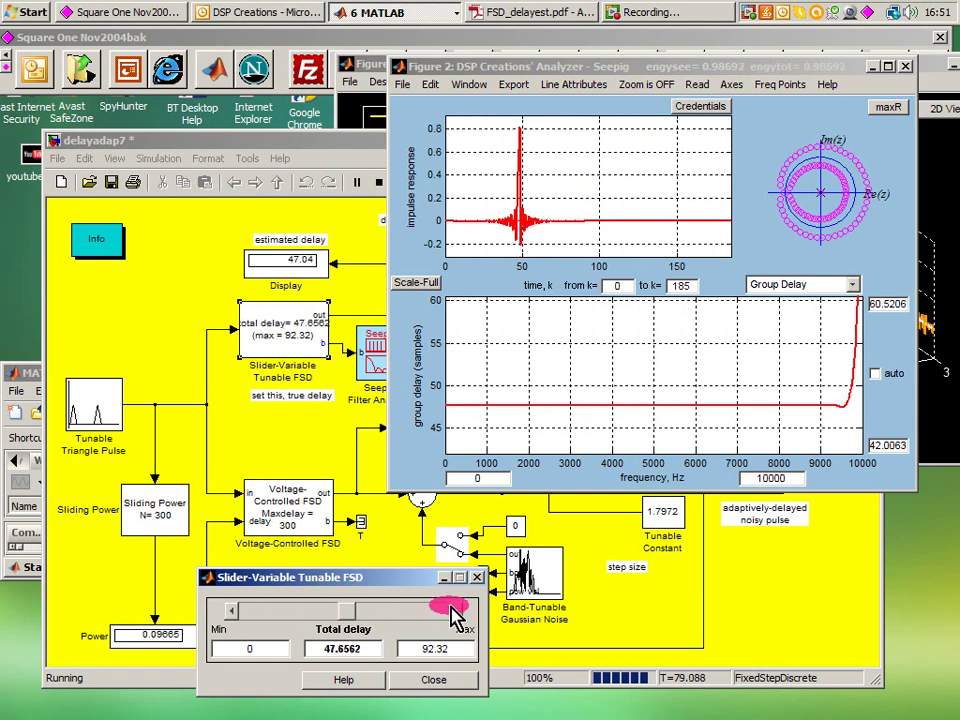
{"action": "left_click", "coordinate": [455, 611]}
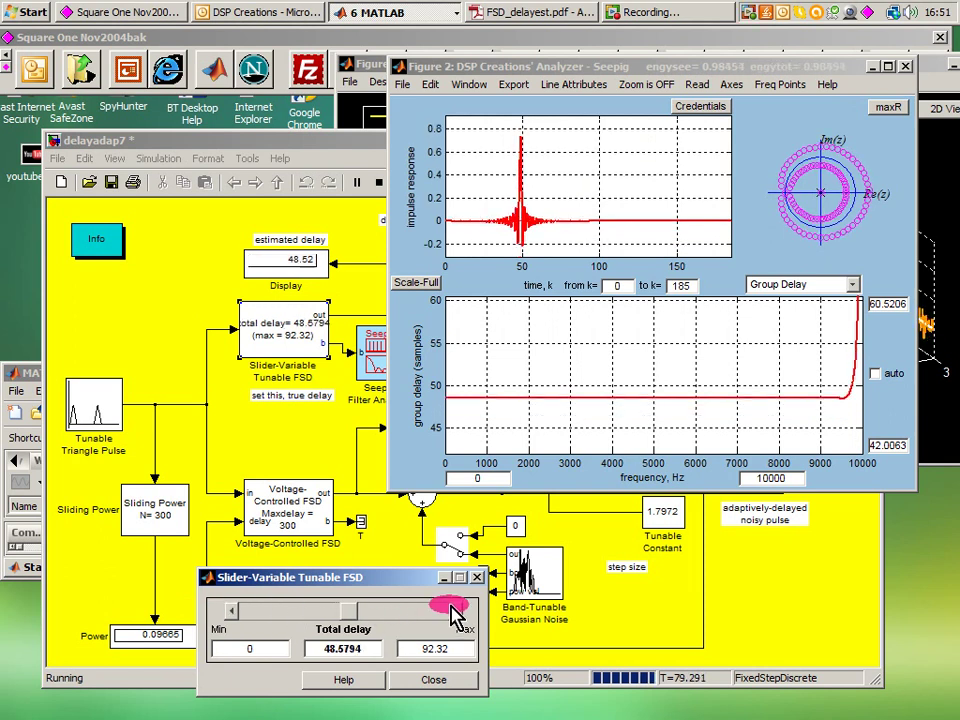
{"action": "left_click", "coordinate": [289, 439]}
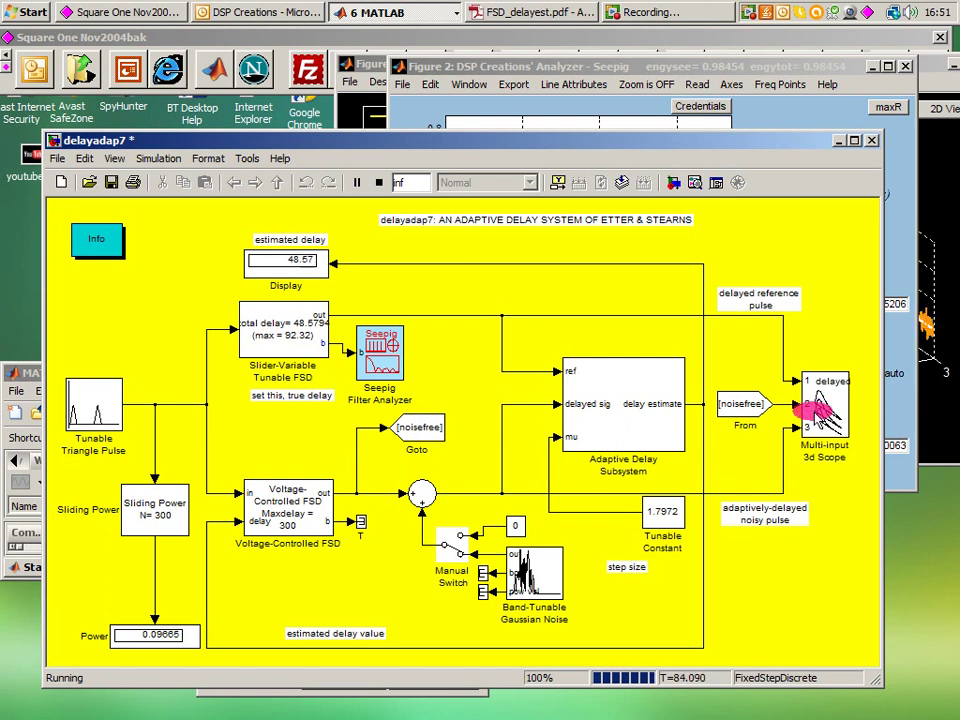
{"action": "double_click", "coordinate": [452, 552]}
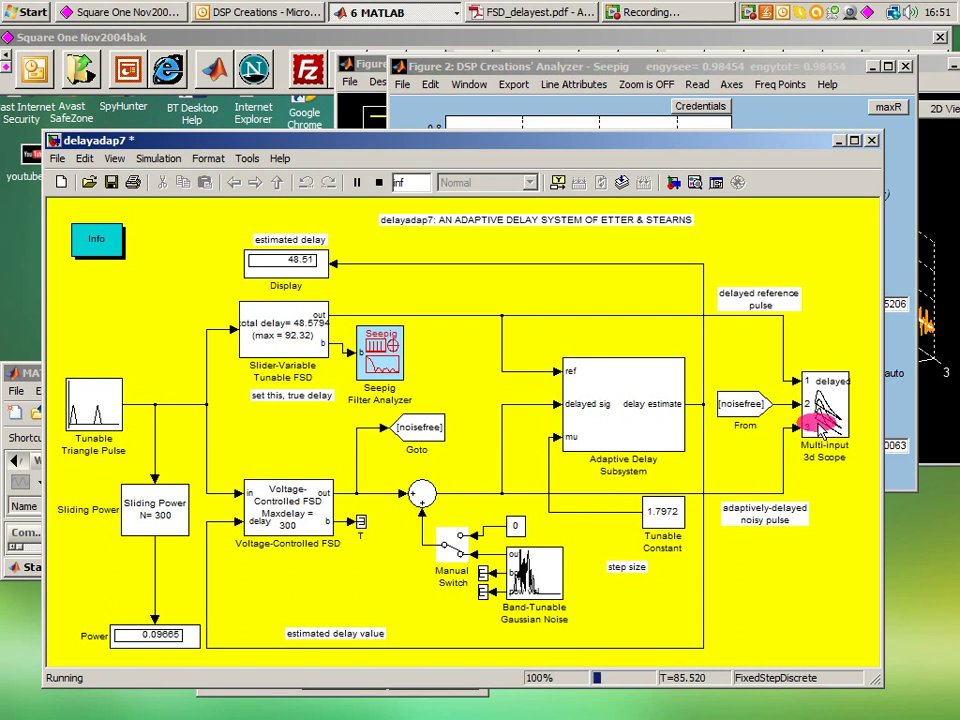
With the delayed pulses plot in view, set the true delay to 25.4676, then 60.4855
{"action": "left_click", "coordinate": [950, 430]}
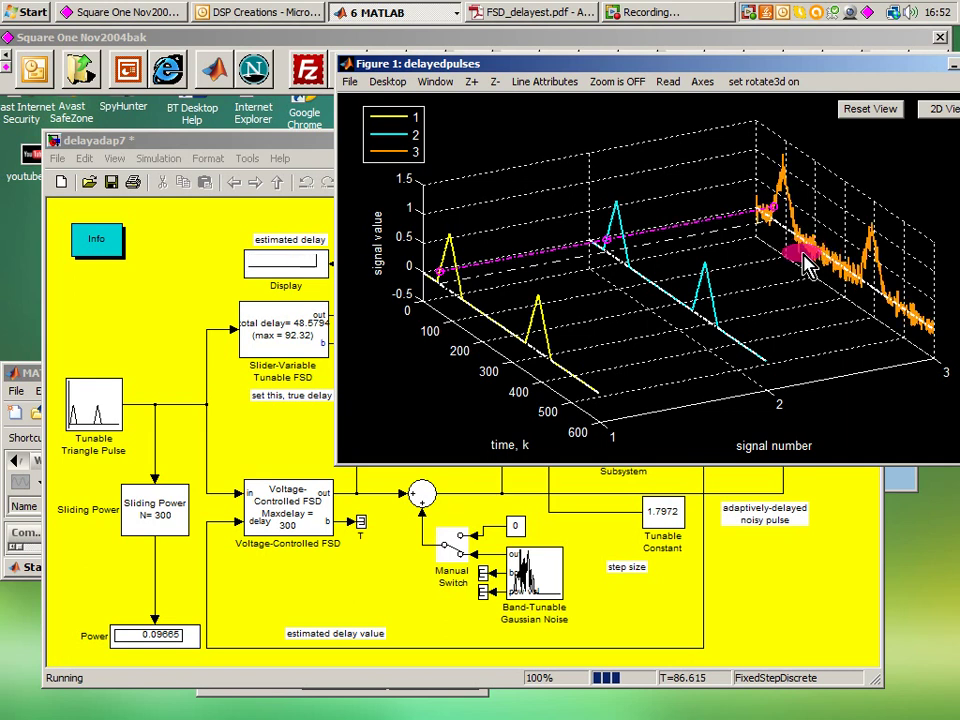
{"action": "left_click", "coordinate": [272, 694]}
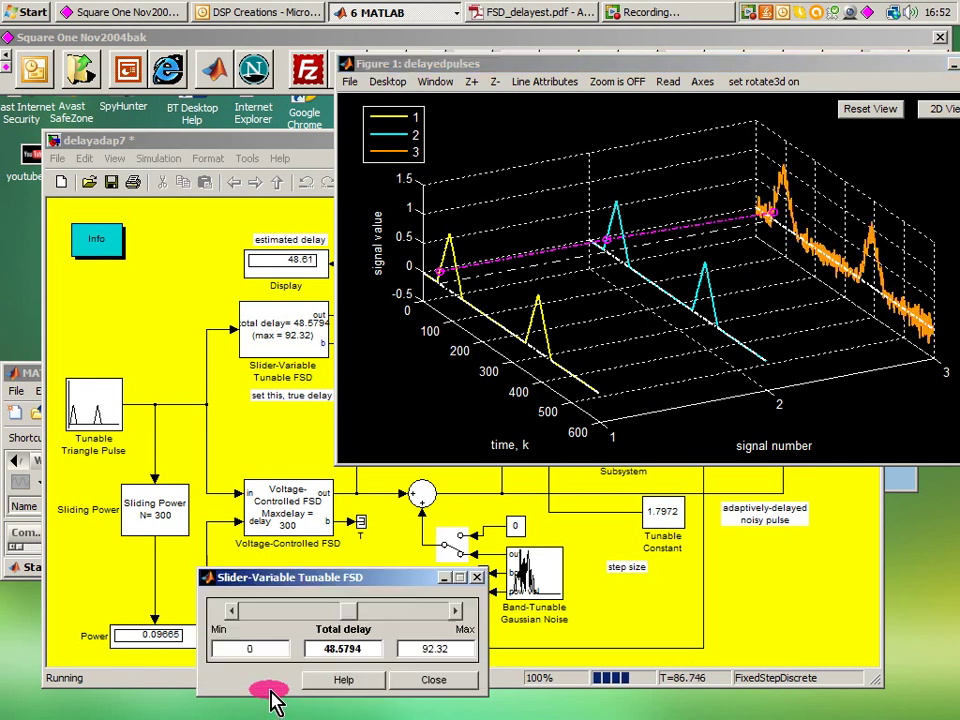
{"action": "left_click", "coordinate": [320, 610]}
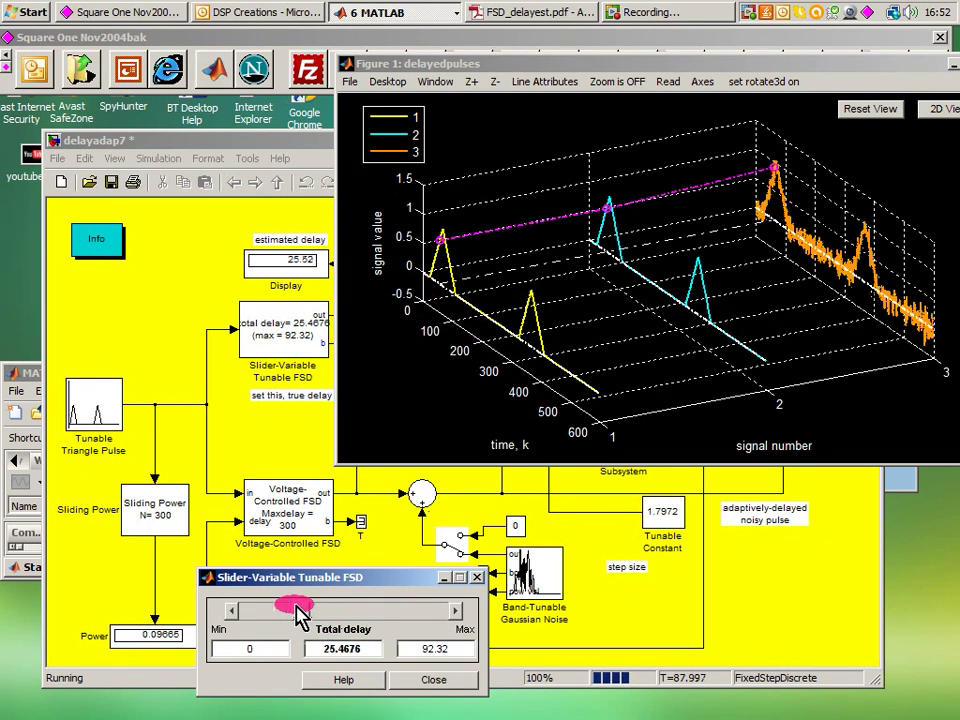
{"action": "left_click_drag", "start_coordinate": [298, 614], "coordinate": [370, 608]}
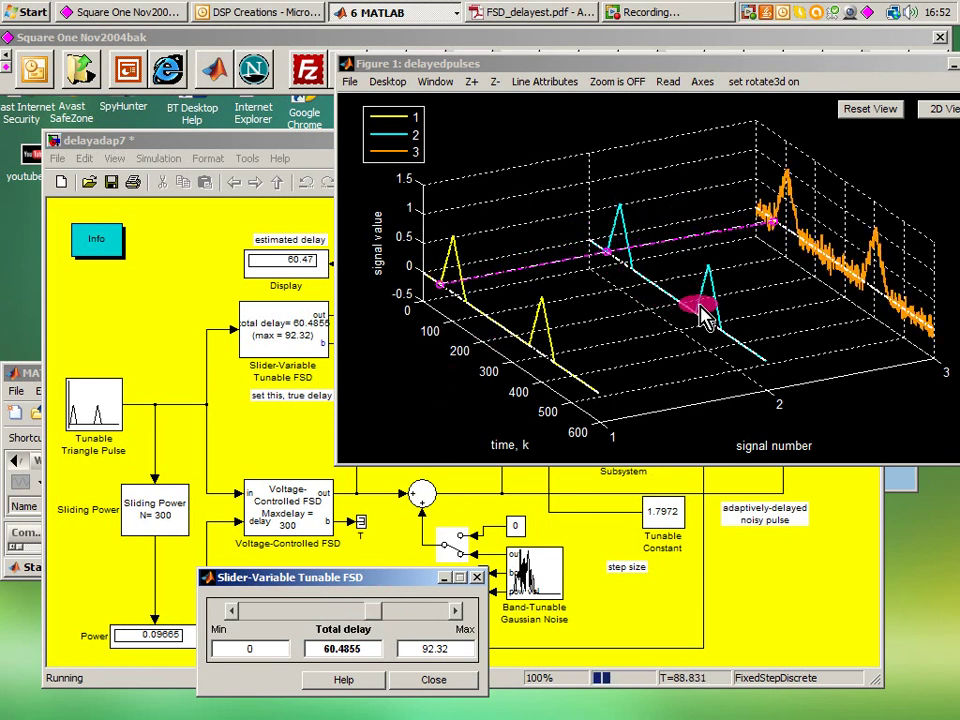
Show the delayed pulses in 2-D and sweep the true delay to 15.4625, then 61.8498
{"action": "left_click", "coordinate": [935, 118]}
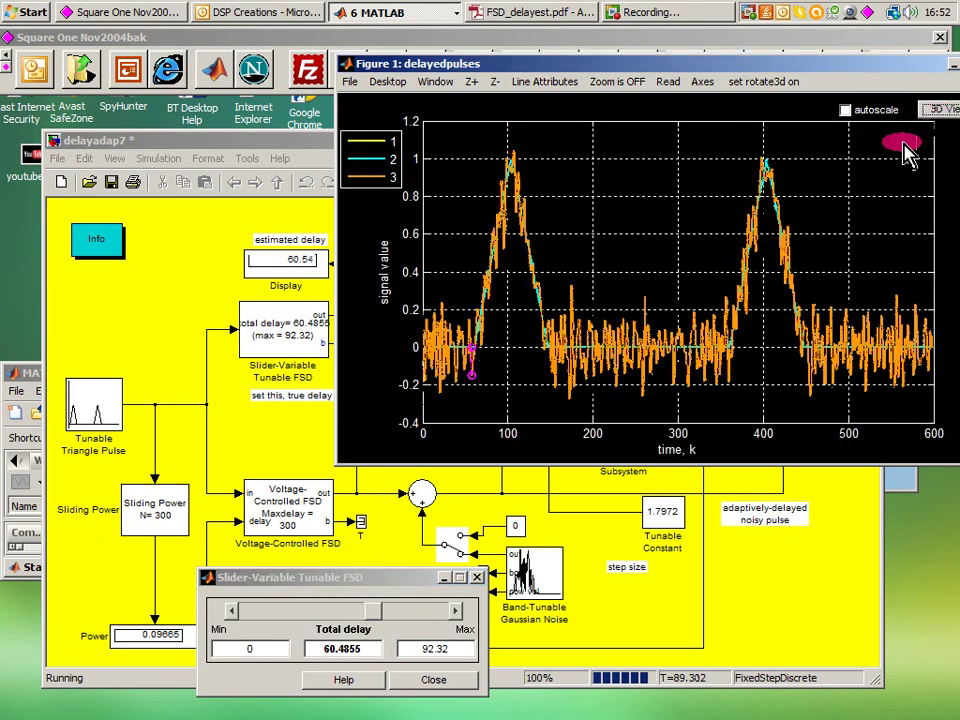
{"action": "left_click_drag", "start_coordinate": [372, 611], "coordinate": [279, 616]}
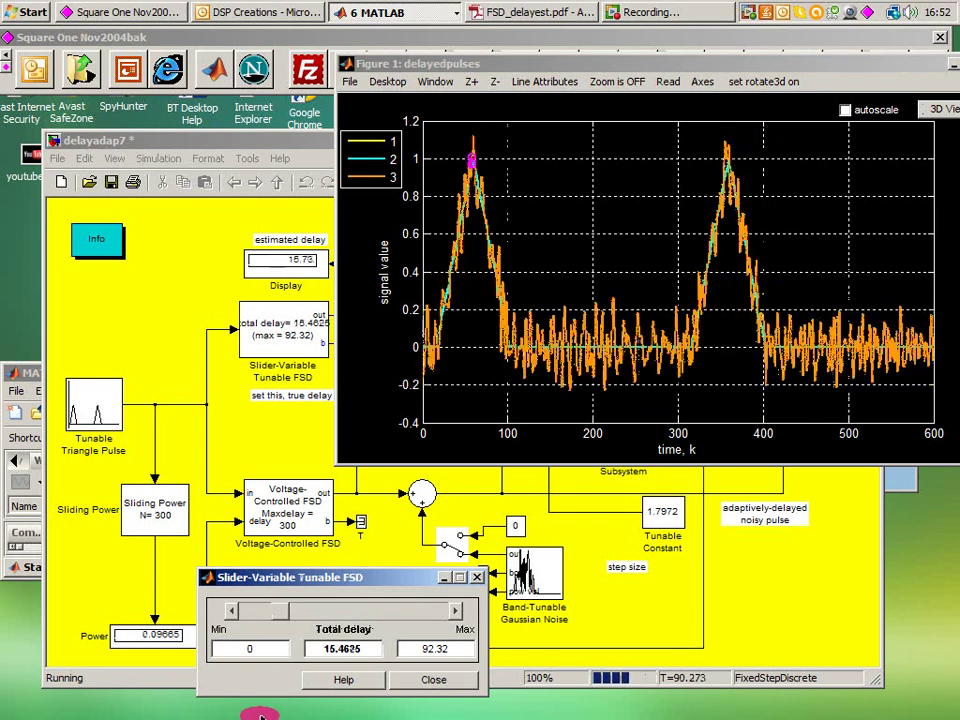
{"action": "left_click_drag", "start_coordinate": [279, 611], "coordinate": [373, 618]}
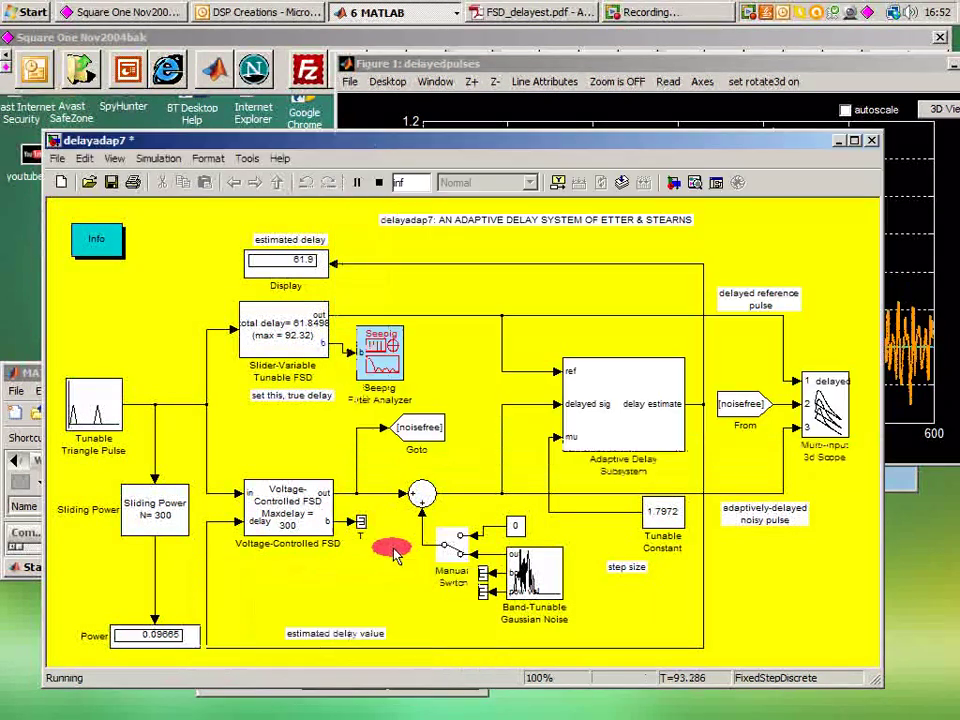
{"action": "left_click", "coordinate": [388, 548]}
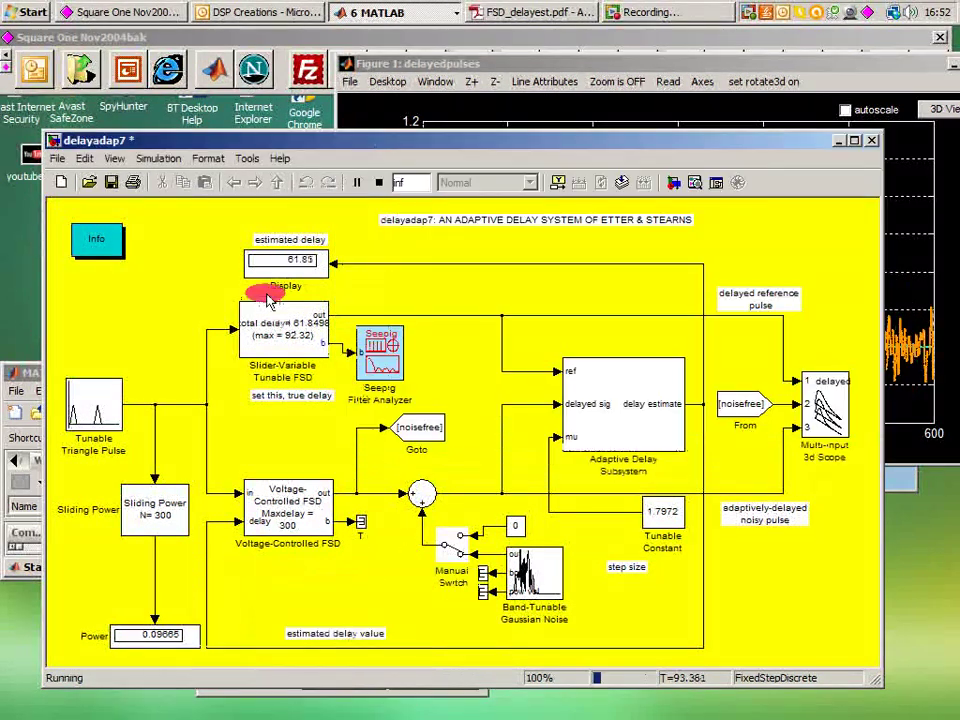
{"action": "double_click", "coordinate": [622, 437]}
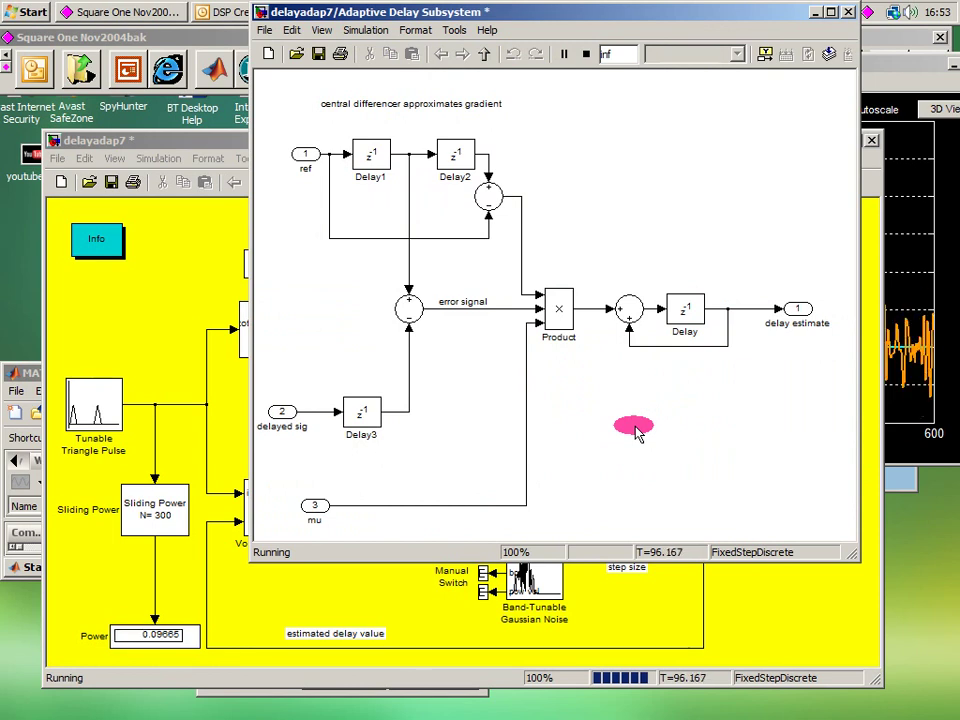
{"action": "left_click", "coordinate": [849, 14]}
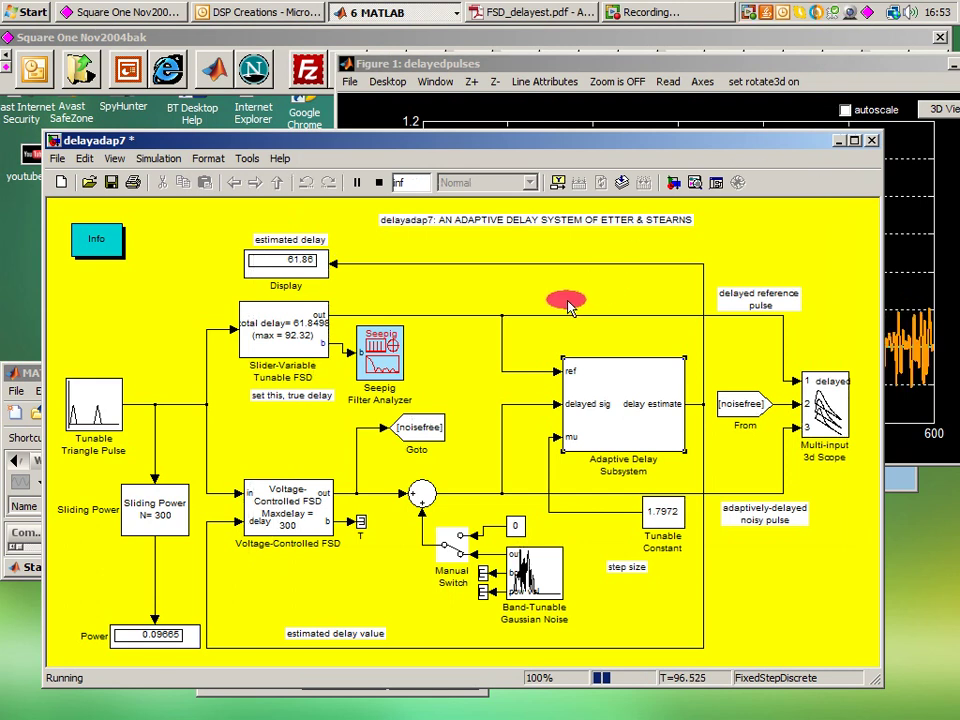